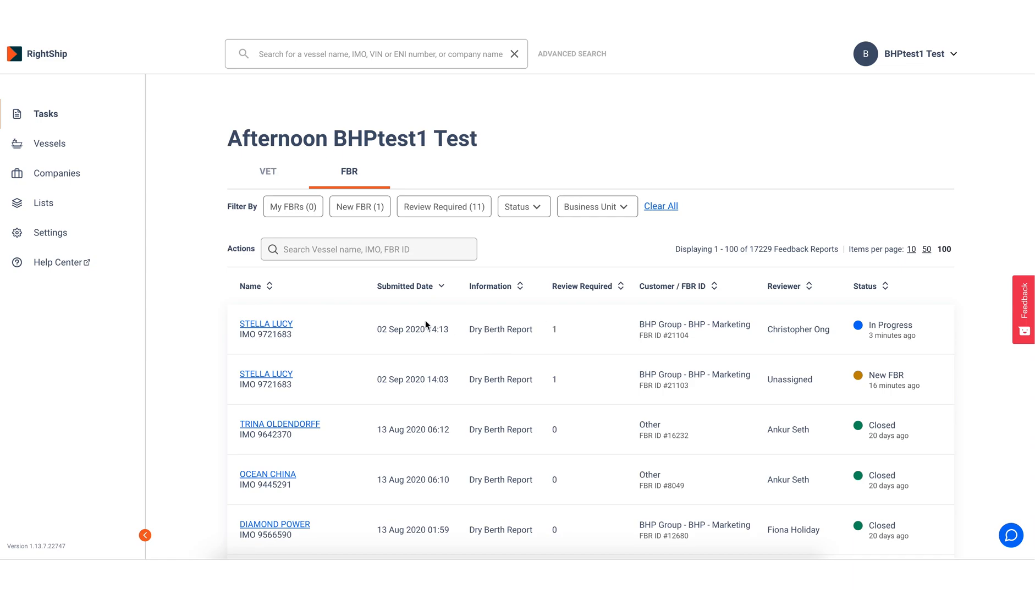
Search for the vessel Stella Lucy and open its vessel record.
{"action": "left_click", "coordinate": [329, 57]}
{"action": "type", "text": "S"}
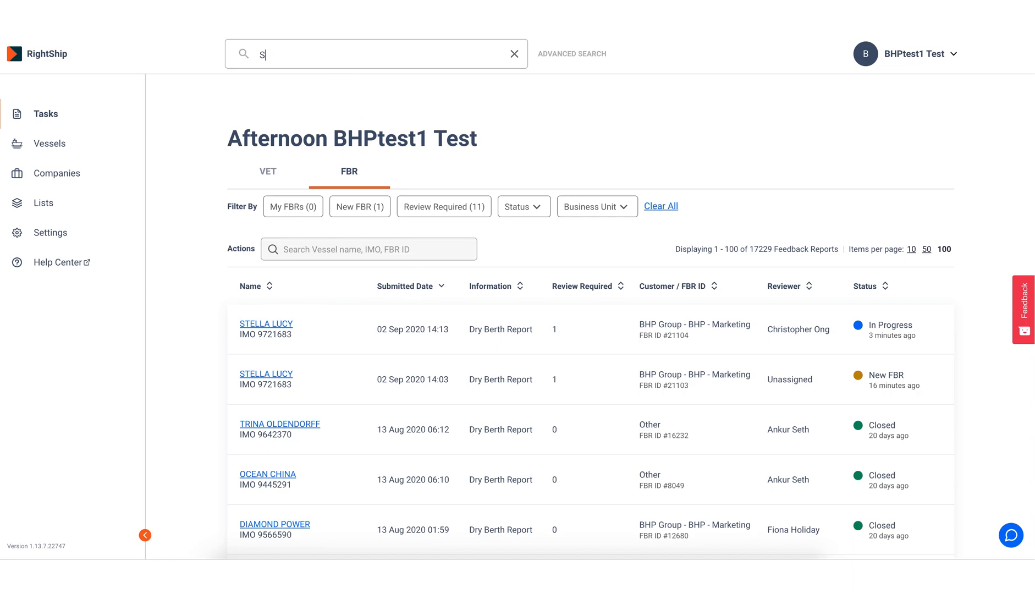
{"action": "type", "text": "tella Lucy"}
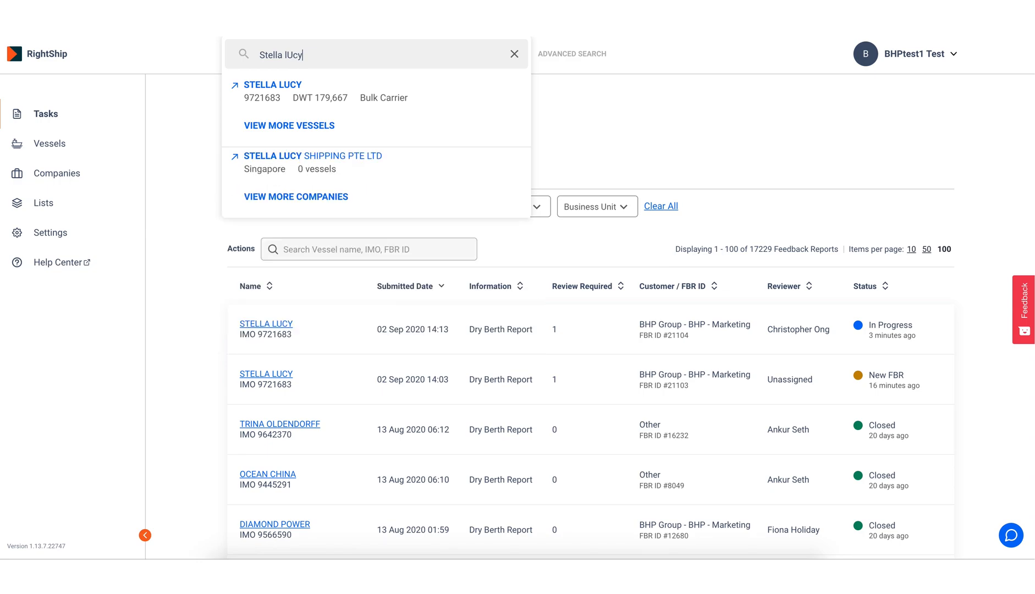
{"action": "left_click", "coordinate": [335, 89]}
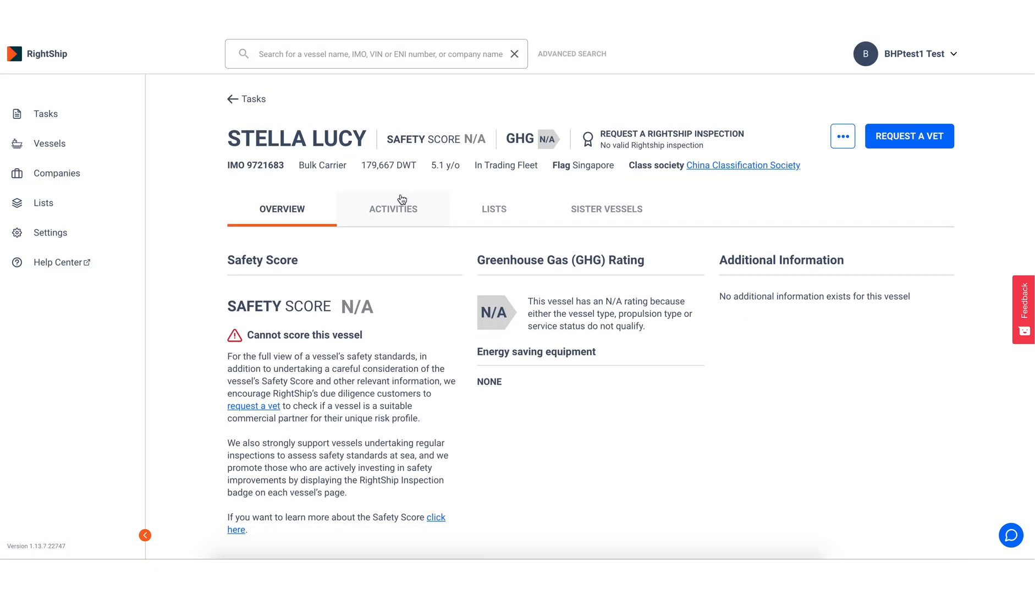
Show the vessel's activities and inspect the feedback report entries on the timeline.
{"action": "left_click", "coordinate": [392, 211]}
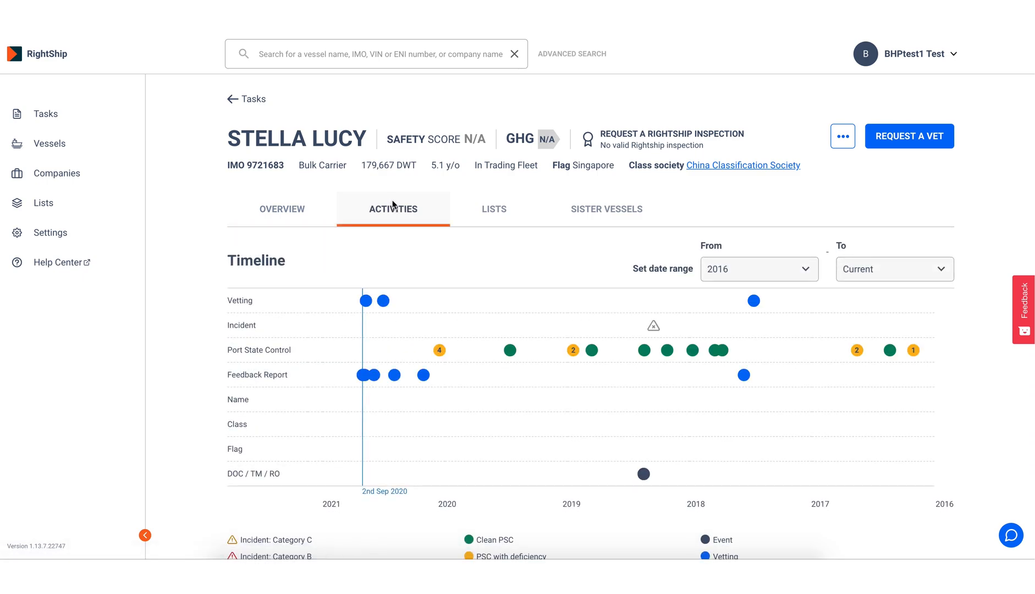
{"action": "mouse_move", "coordinate": [360, 379]}
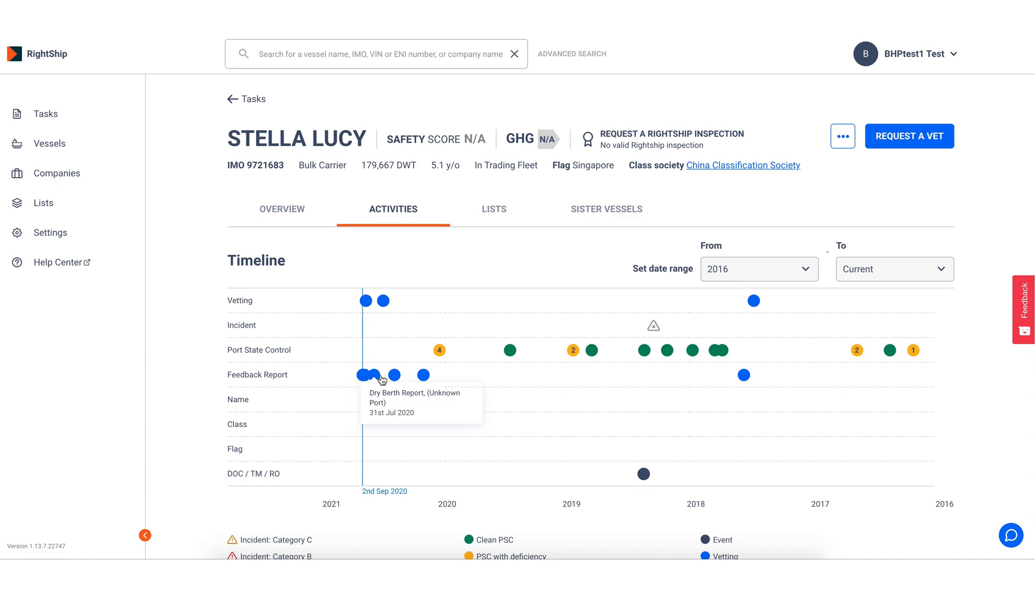
{"action": "mouse_move", "coordinate": [423, 378]}
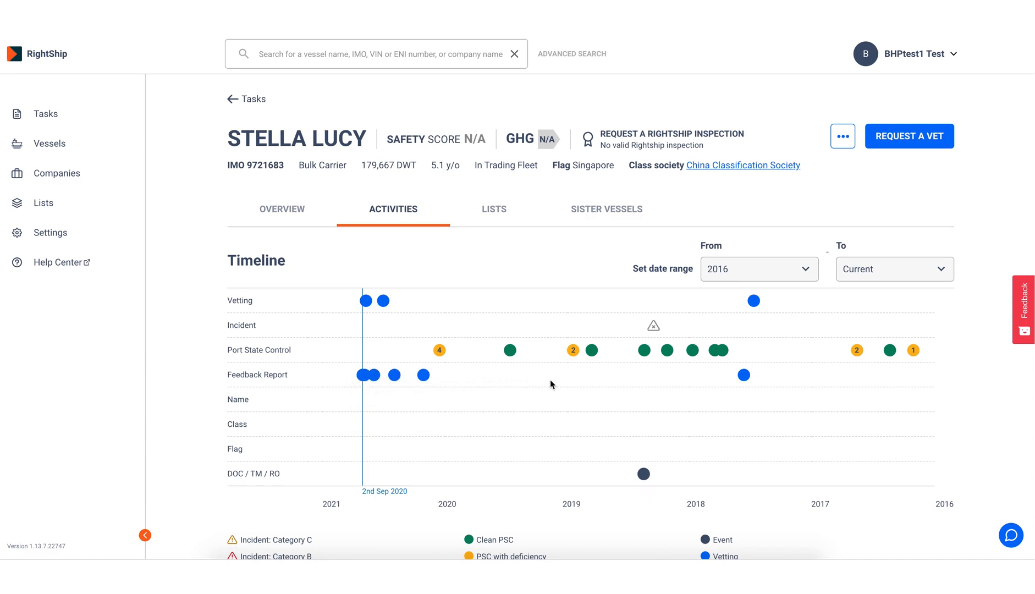
Filter the vessel's activities list to feedback reports (FBR) and review the entries.
{"action": "scroll", "coordinate": [550, 383], "scroll_direction": "down", "scroll_amount": 6}
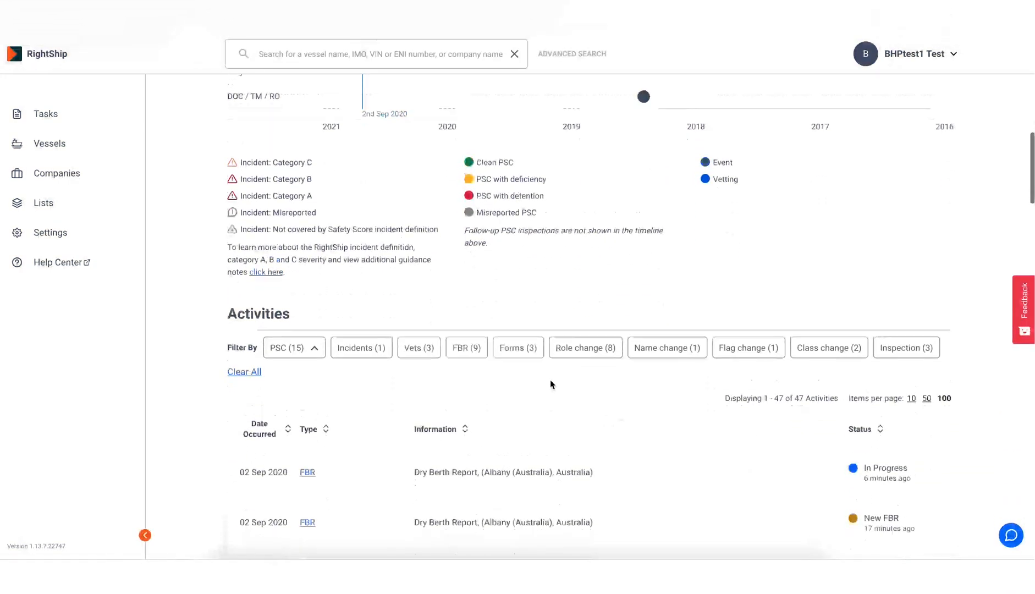
{"action": "scroll", "coordinate": [550, 384], "scroll_direction": "down", "scroll_amount": 2}
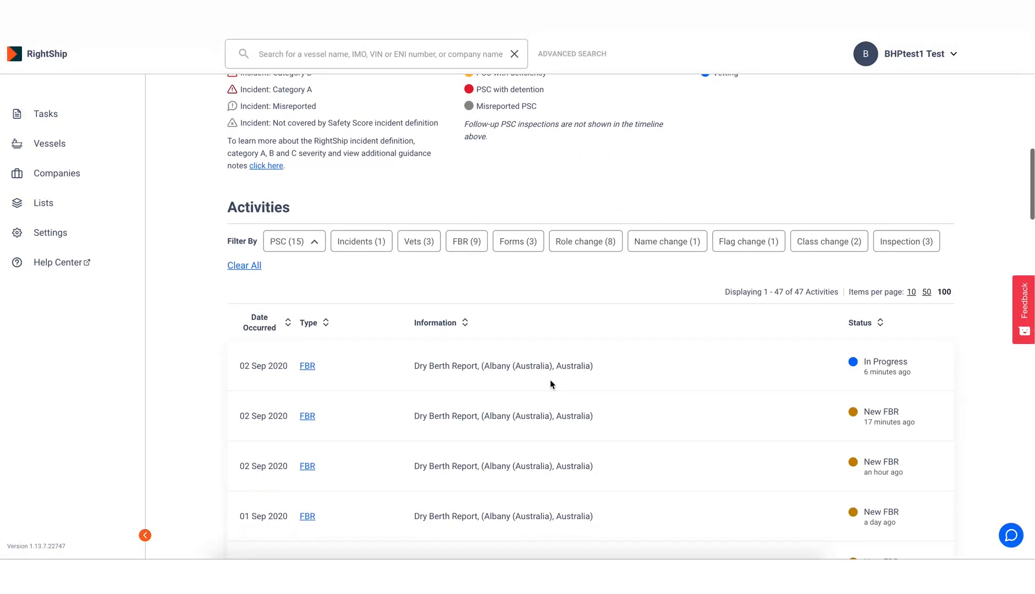
{"action": "left_click", "coordinate": [467, 244]}
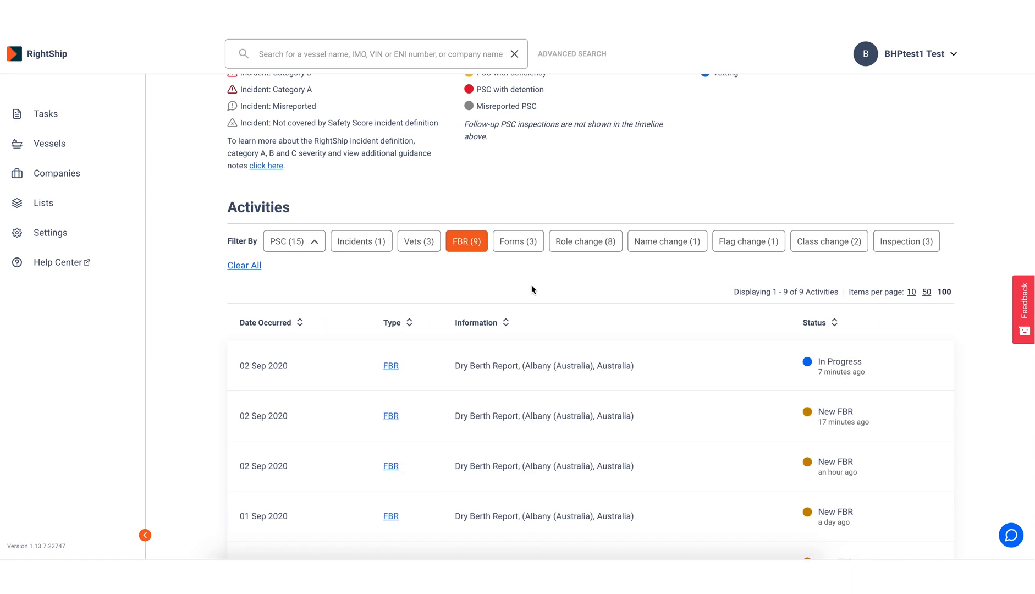
{"action": "scroll", "coordinate": [532, 289], "scroll_direction": "down", "scroll_amount": 2}
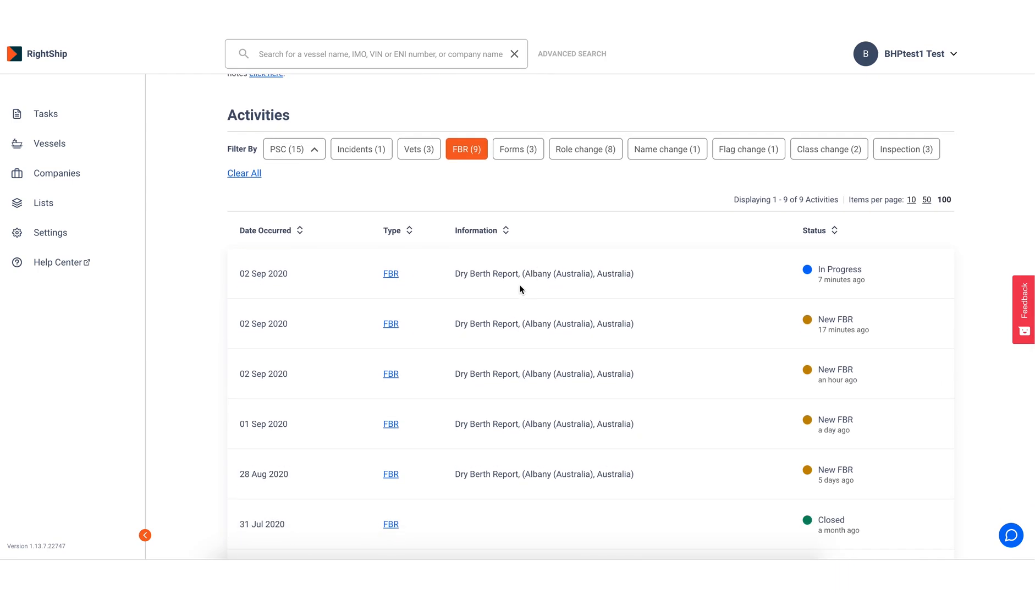
{"action": "scroll", "coordinate": [518, 285], "scroll_direction": "down", "scroll_amount": 1}
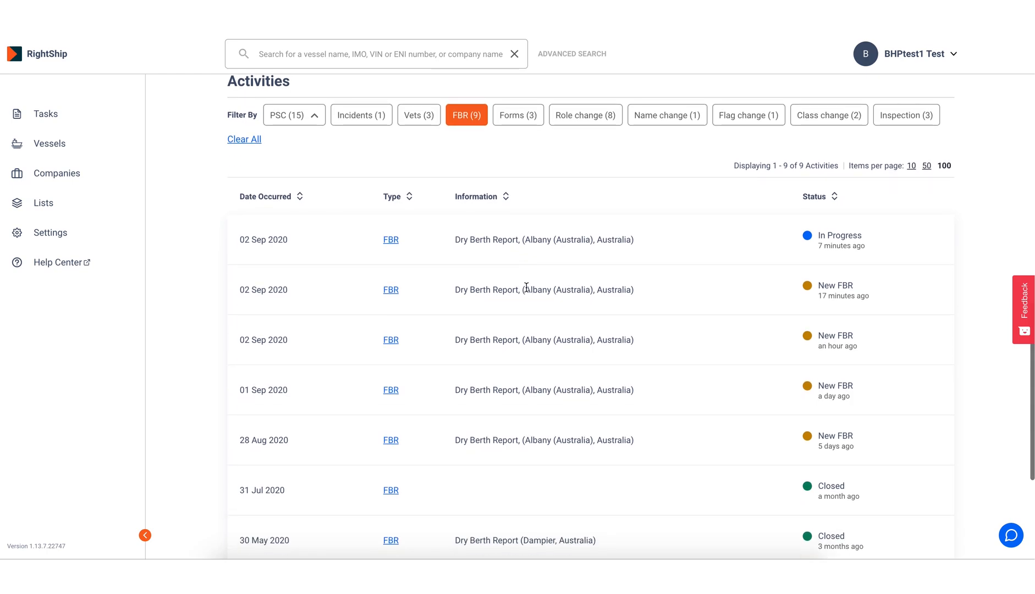
Open the feedback report dated 28 Aug 2020 and review its overview details and status.
{"action": "left_click", "coordinate": [391, 423]}
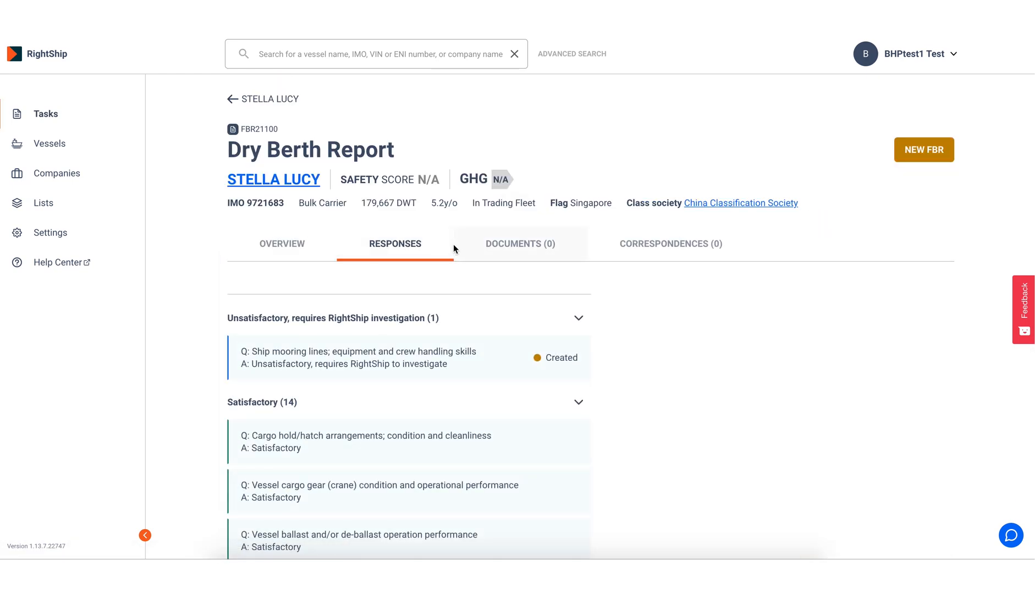
{"action": "left_click", "coordinate": [264, 245]}
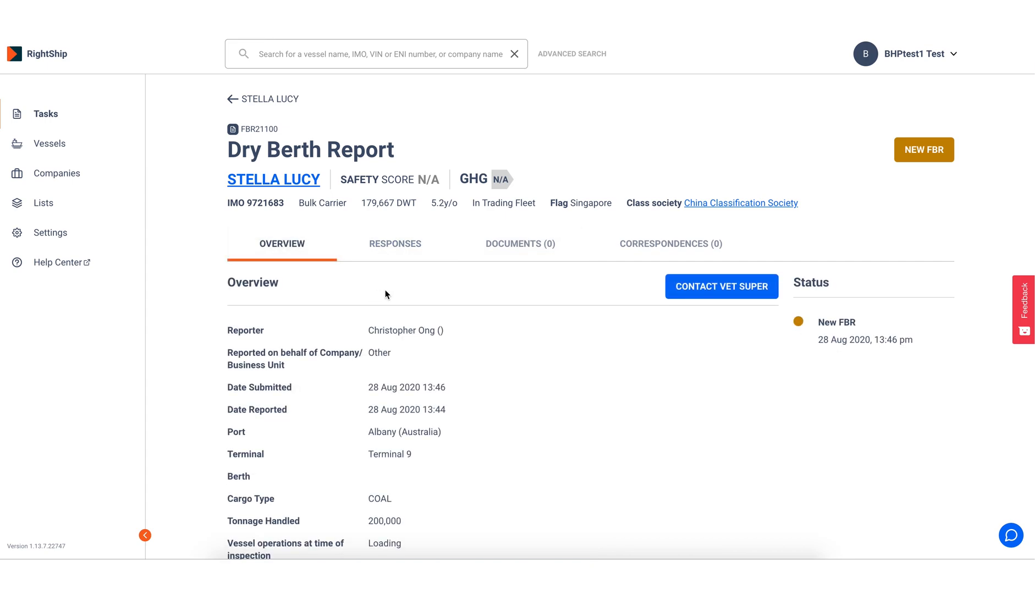
{"action": "scroll", "coordinate": [385, 294], "scroll_direction": "down", "scroll_amount": 1}
{"action": "scroll", "coordinate": [385, 294], "scroll_direction": "down", "scroll_amount": 2}
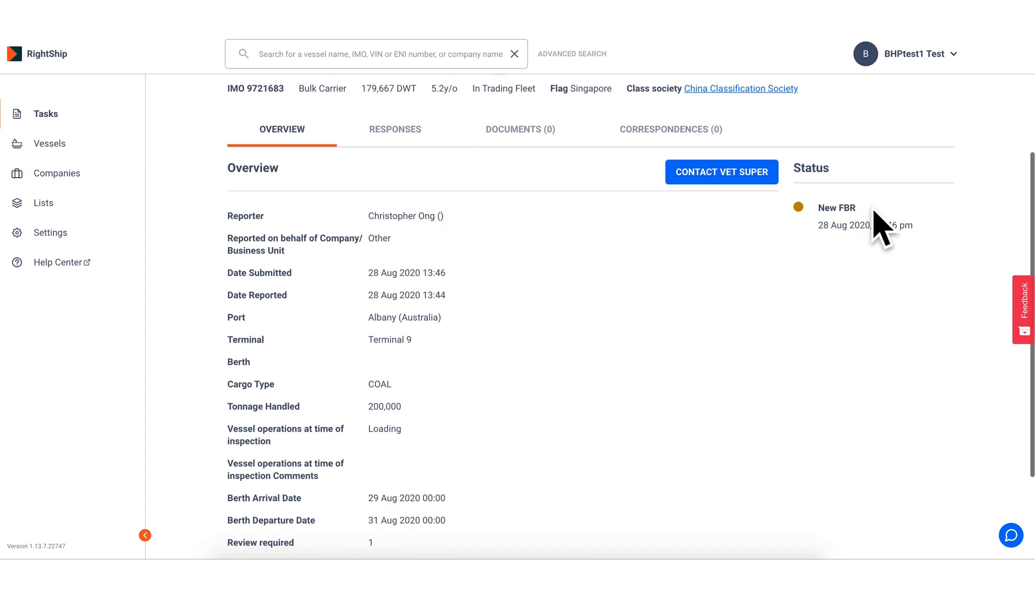
Review the Dry Berth Report's responses, covering both the unsatisfactory and the satisfactory answers.
{"action": "scroll", "coordinate": [502, 264], "scroll_direction": "up", "scroll_amount": 3}
{"action": "left_click", "coordinate": [412, 226]}
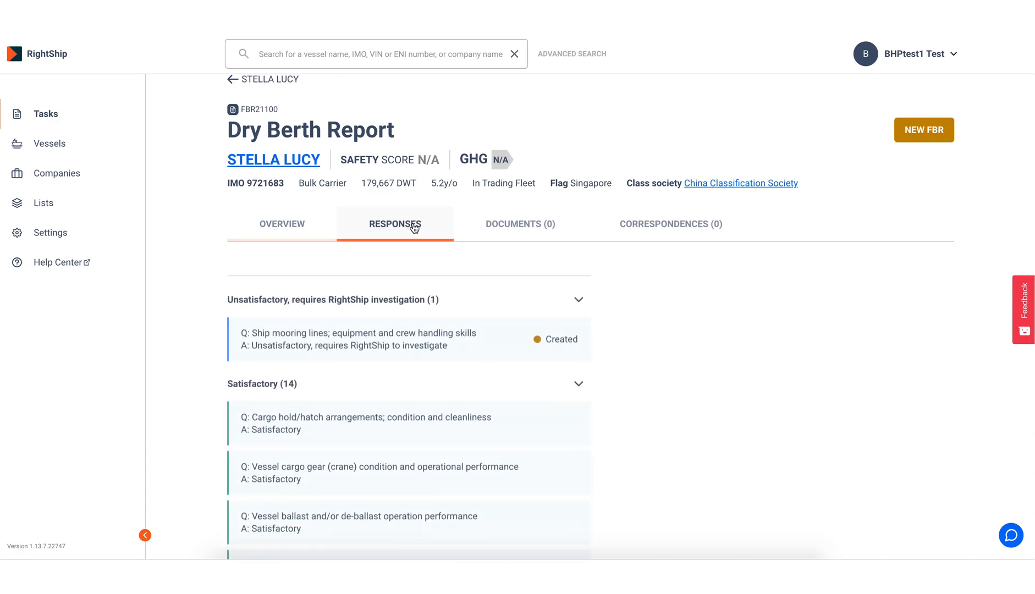
{"action": "scroll", "coordinate": [606, 280], "scroll_direction": "down", "scroll_amount": 1}
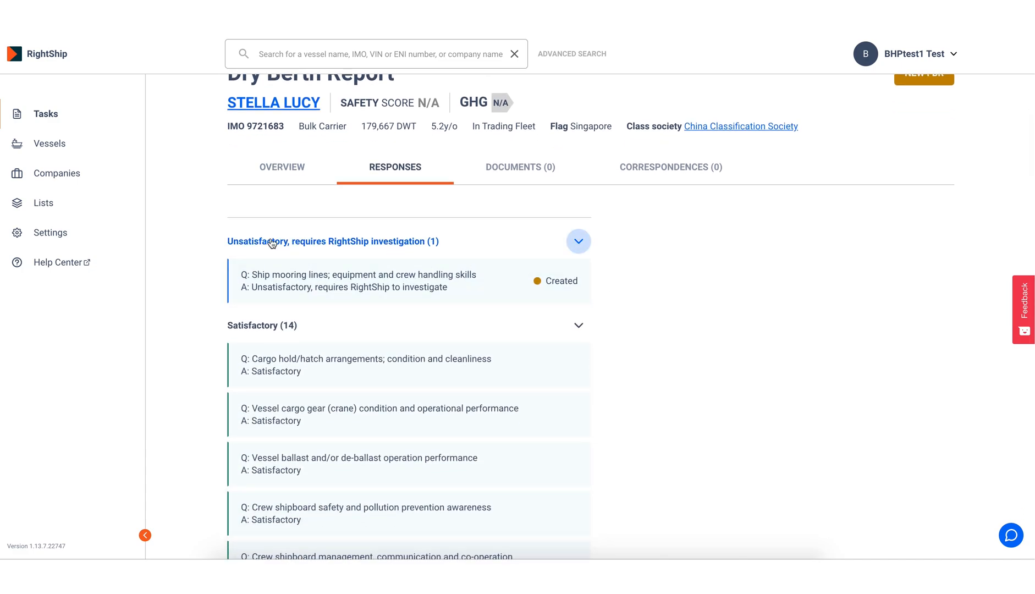
{"action": "scroll", "coordinate": [309, 260], "scroll_direction": "down", "scroll_amount": 1}
{"action": "scroll", "coordinate": [310, 260], "scroll_direction": "down", "scroll_amount": 1}
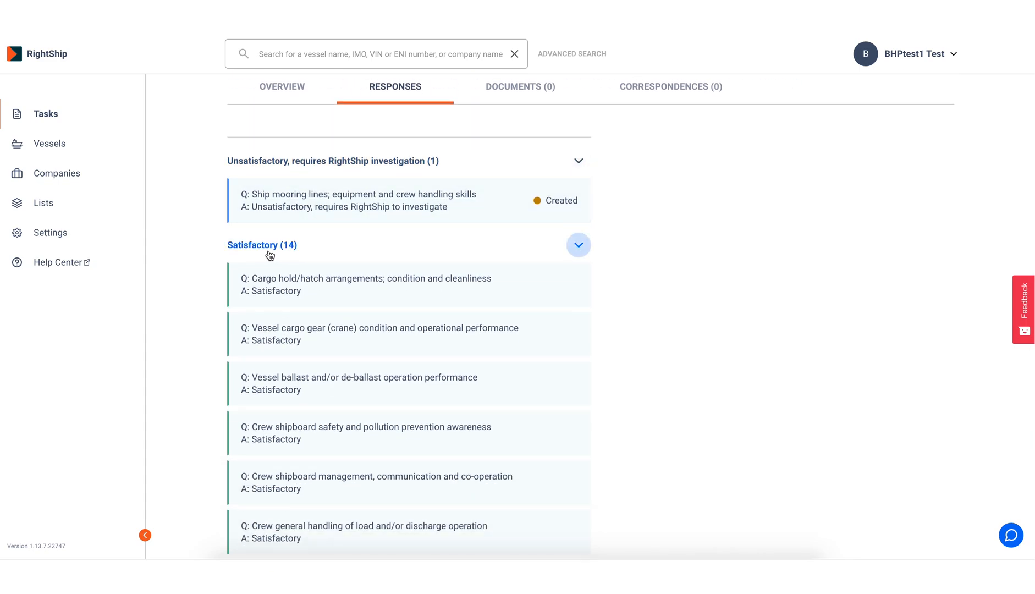
{"action": "scroll", "coordinate": [318, 267], "scroll_direction": "down", "scroll_amount": 6}
{"action": "scroll", "coordinate": [318, 265], "scroll_direction": "down", "scroll_amount": 2}
{"action": "scroll", "coordinate": [318, 265], "scroll_direction": "up", "scroll_amount": 4}
{"action": "scroll", "coordinate": [318, 265], "scroll_direction": "down", "scroll_amount": 4}
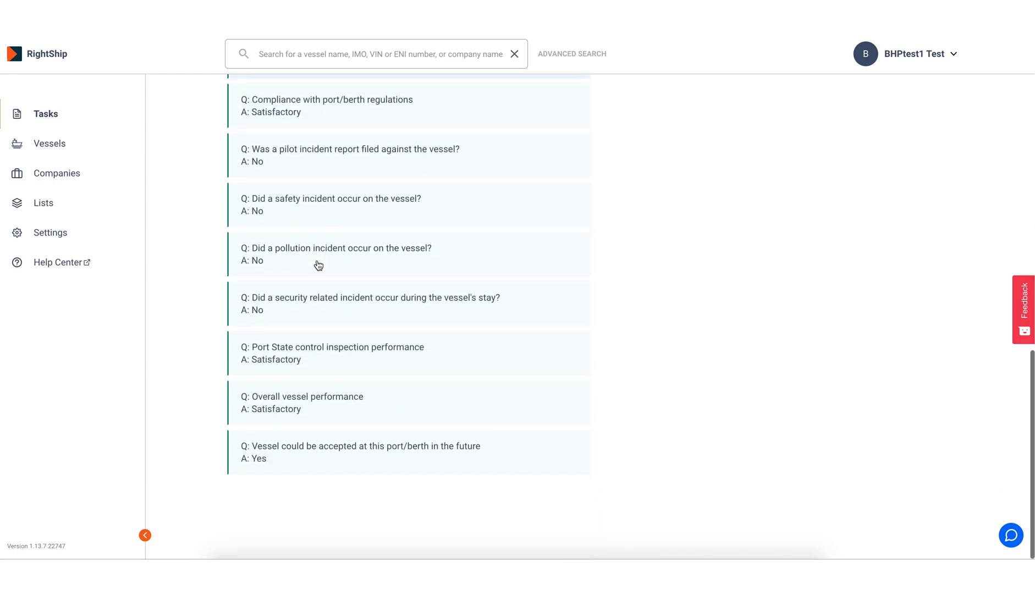
{"action": "scroll", "coordinate": [318, 265], "scroll_direction": "up", "scroll_amount": 11}
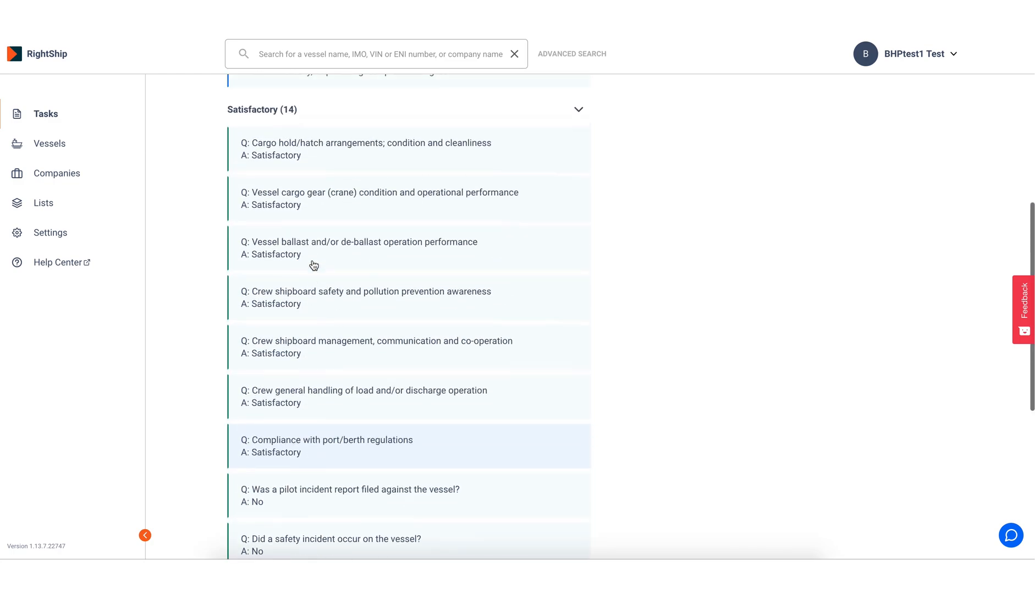
Return to the Stella Lucy vessel record by searching for the vessel's name.
{"action": "left_click", "coordinate": [306, 52]}
{"action": "type", "text": "St"}
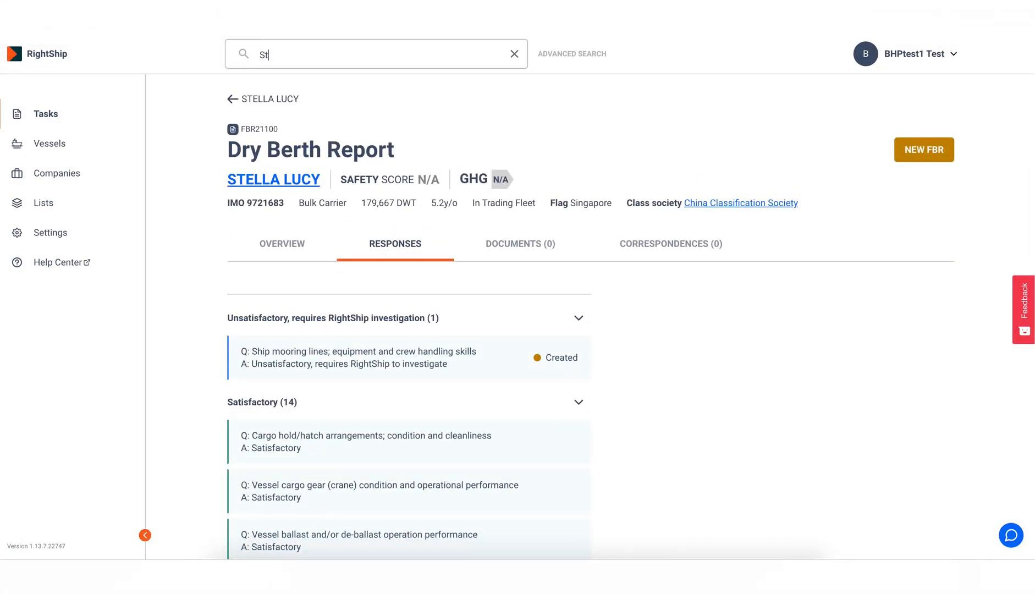
{"action": "type", "text": "ella Lucy"}
{"action": "left_click", "coordinate": [315, 84]}
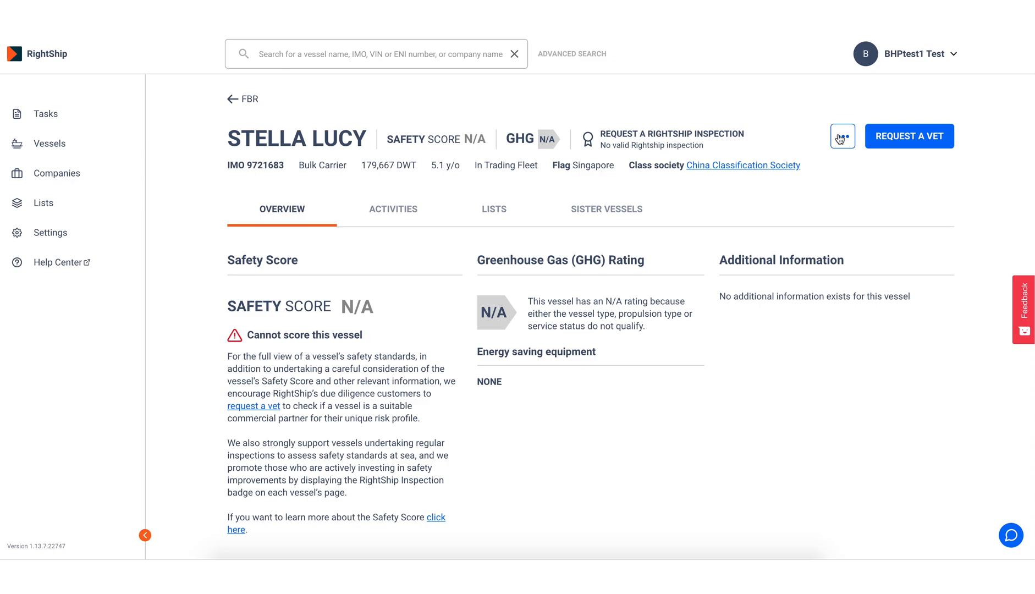
Create a new feedback report for the vessel as a Dry Berth Report.
{"action": "left_click", "coordinate": [840, 138]}
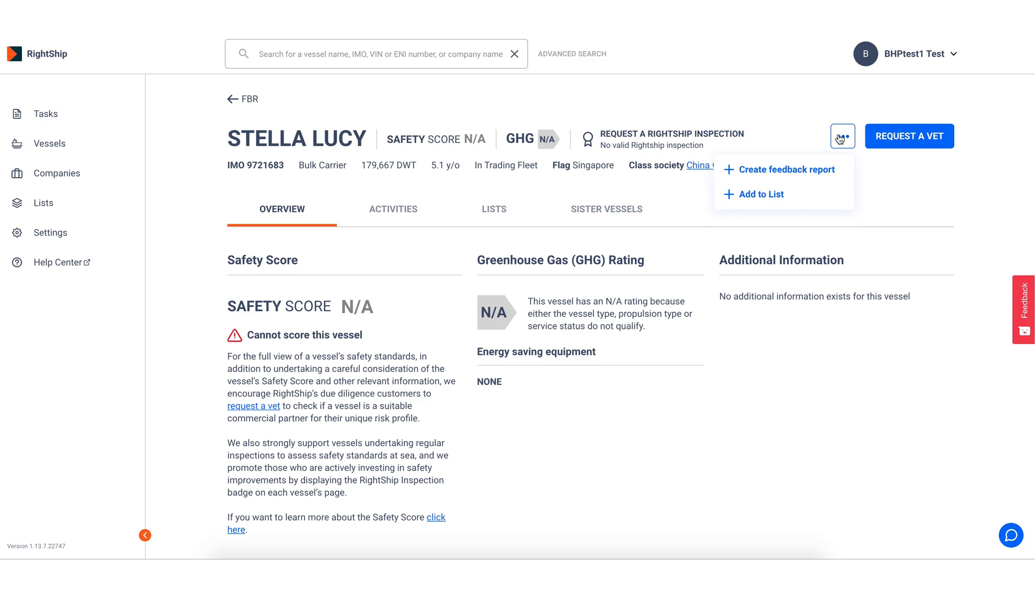
{"action": "left_click", "coordinate": [801, 171]}
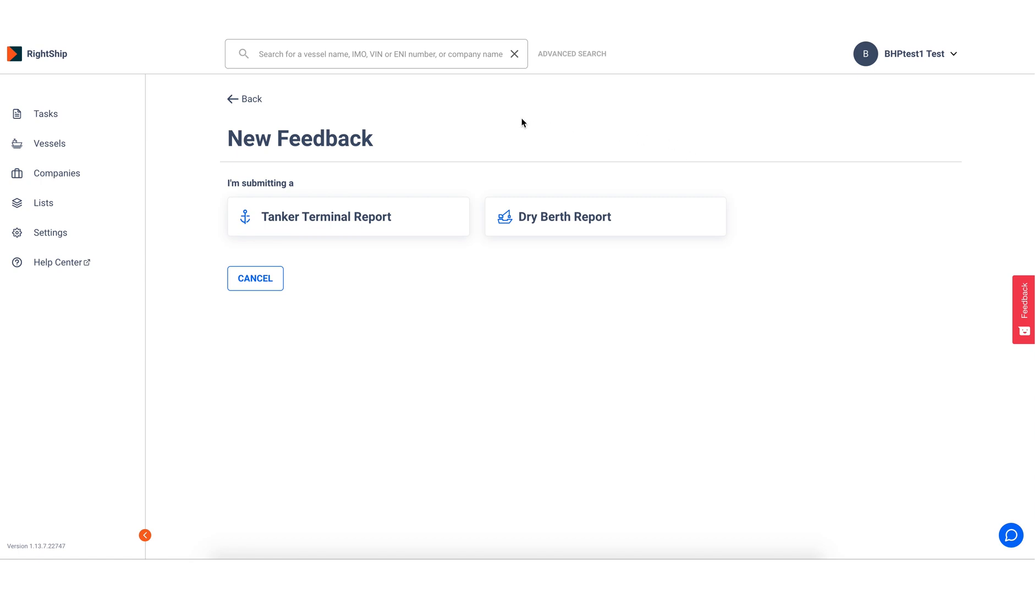
{"action": "left_click", "coordinate": [652, 219]}
Set the report's port to Albany (Australia), Australia, with terminal 9 and berth 9.
{"action": "scroll", "coordinate": [603, 229], "scroll_direction": "down", "scroll_amount": 3}
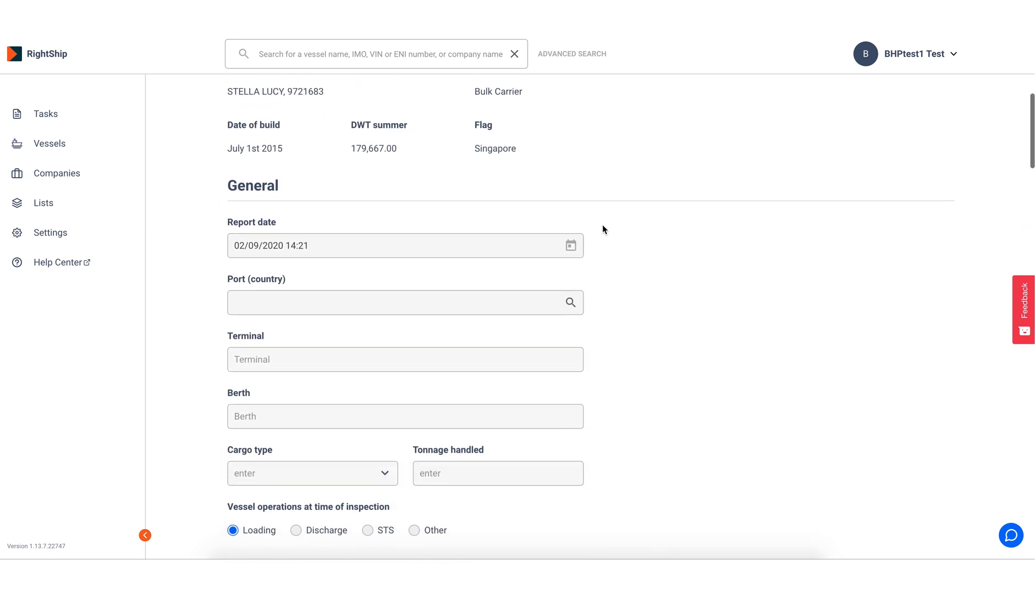
{"action": "left_click", "coordinate": [450, 266]}
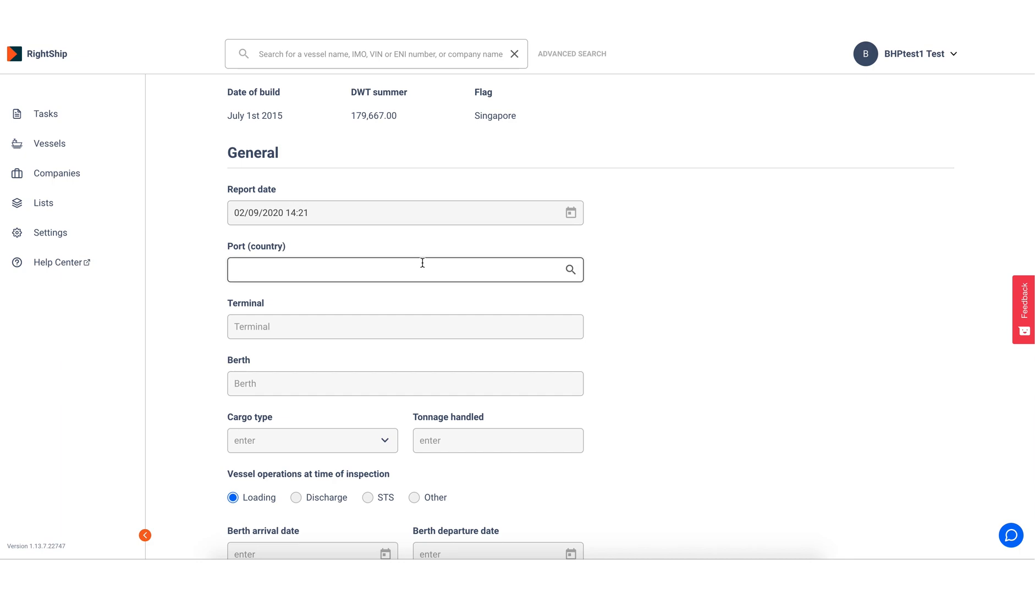
{"action": "type", "text": "Albany"}
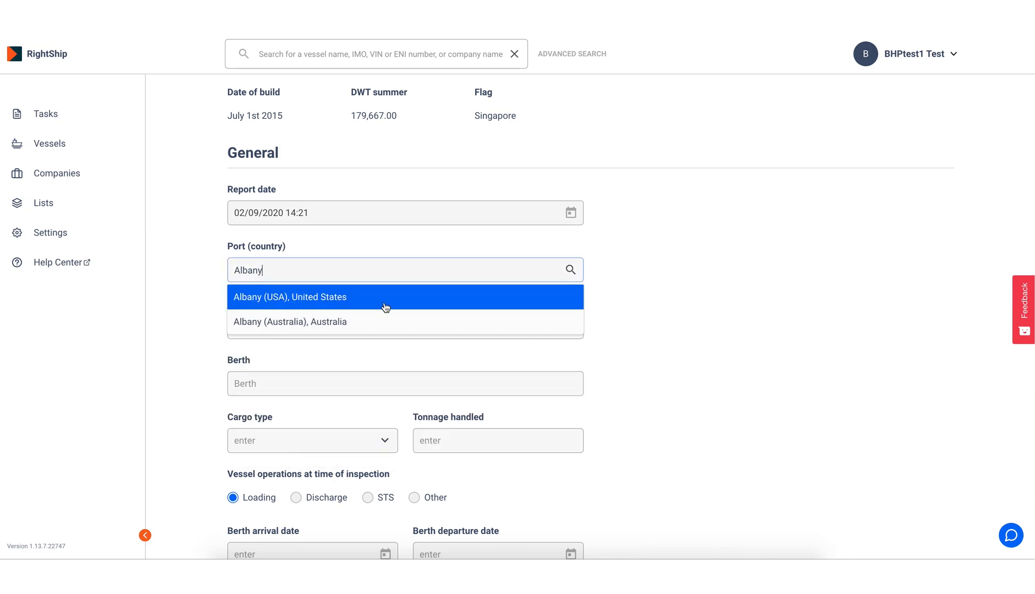
{"action": "left_click", "coordinate": [376, 321]}
{"action": "left_click", "coordinate": [375, 325]}
{"action": "type", "text": "9"}
{"action": "left_click", "coordinate": [319, 376]}
{"action": "type", "text": "9"}
Set the cargo type to AMMONIA and the tonnage handled to 100,000.
{"action": "left_click", "coordinate": [341, 441]}
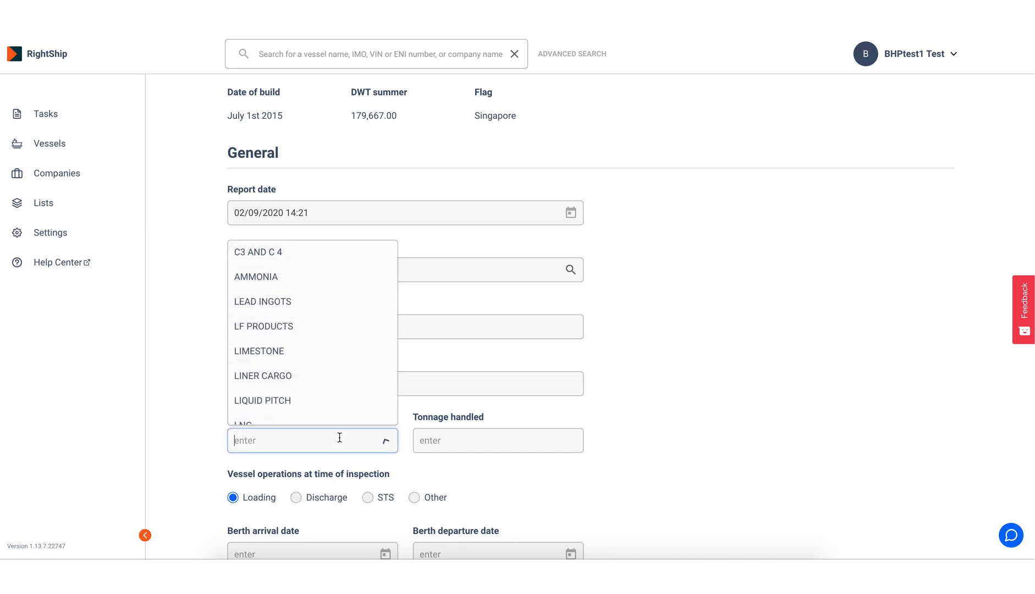
{"action": "left_click", "coordinate": [309, 284]}
{"action": "left_click", "coordinate": [476, 439]}
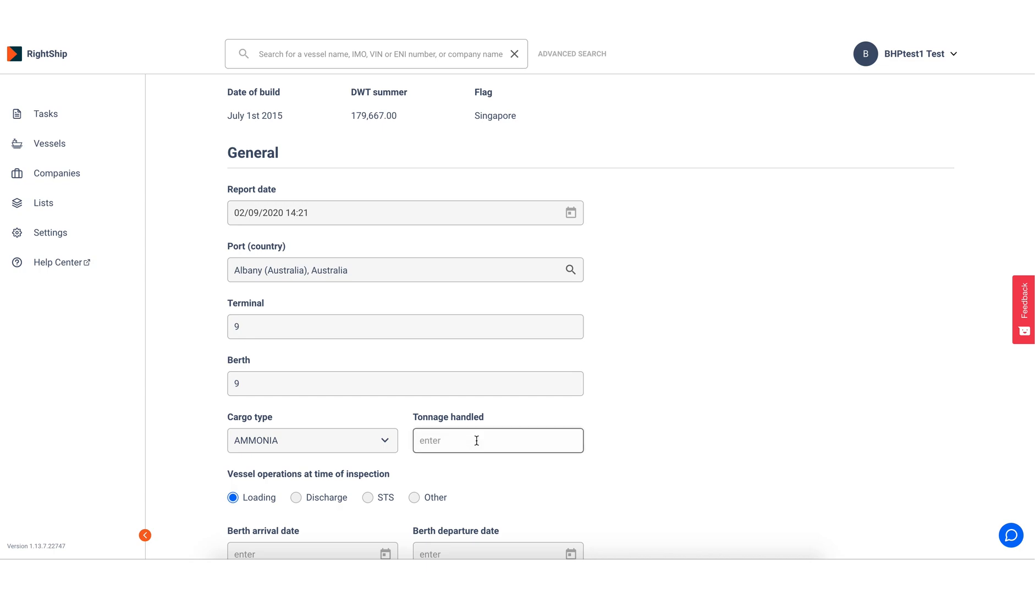
{"action": "type", "text": "100,000"}
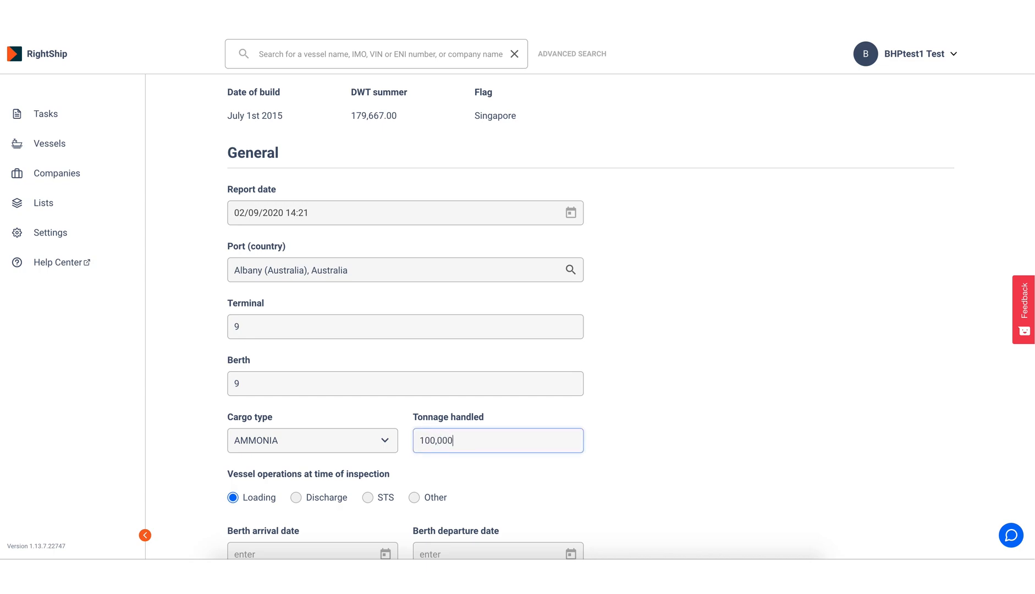
Set the berth arrival date to 26/09/2020 and the berth departure date to 27/09/2020.
{"action": "scroll", "coordinate": [514, 421], "scroll_direction": "down", "scroll_amount": 3}
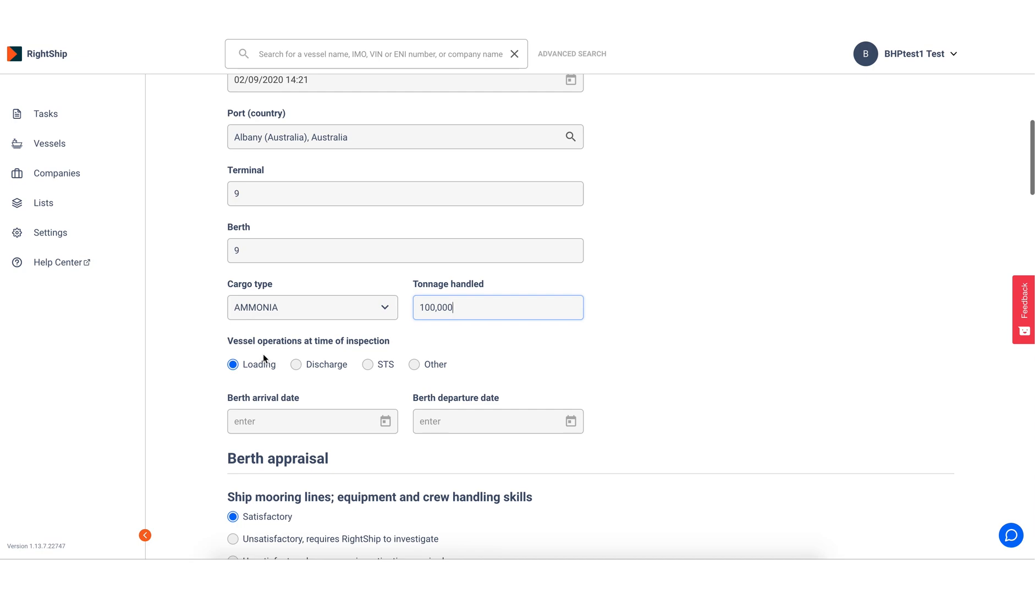
{"action": "left_click", "coordinate": [353, 421]}
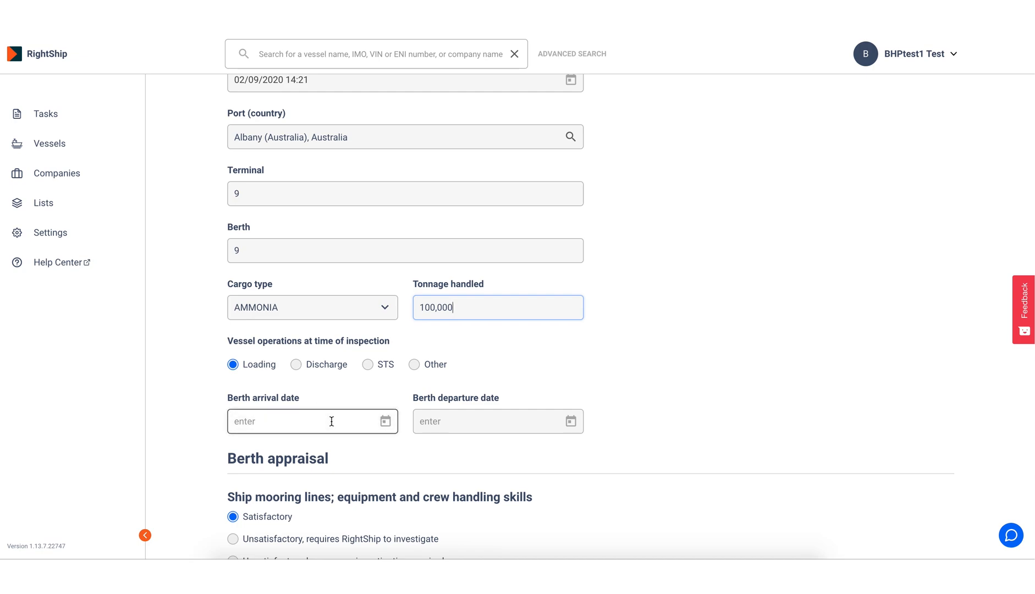
{"action": "left_click", "coordinate": [374, 345]}
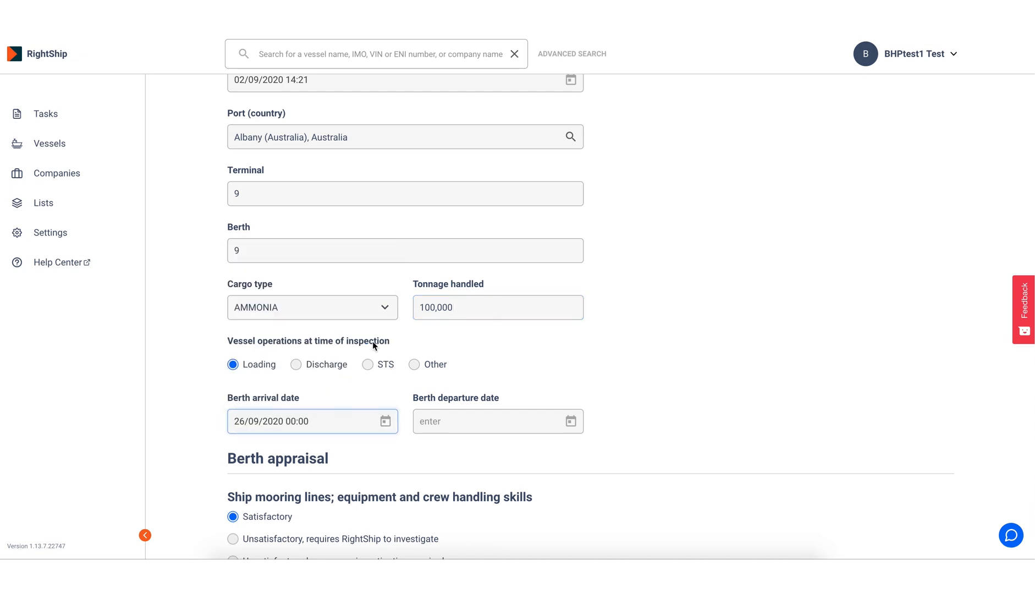
{"action": "left_click", "coordinate": [478, 420]}
{"action": "left_click", "coordinate": [427, 357]}
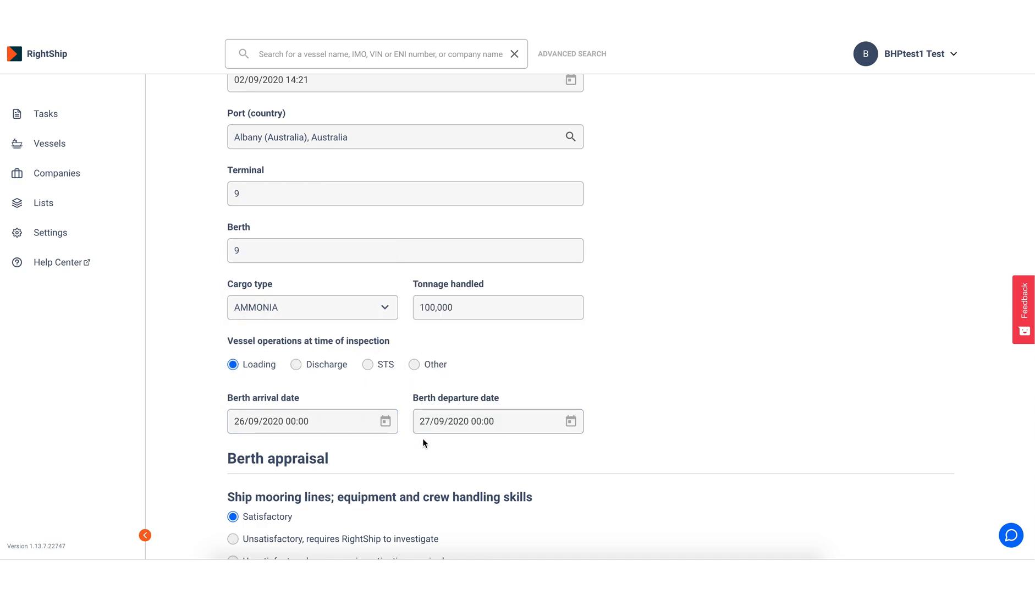
Rate the ship mooring lines, equipment and crew handling skills as "Unsatisfactory, requires RightShip to investigate".
{"action": "scroll", "coordinate": [422, 440], "scroll_direction": "down", "scroll_amount": 5}
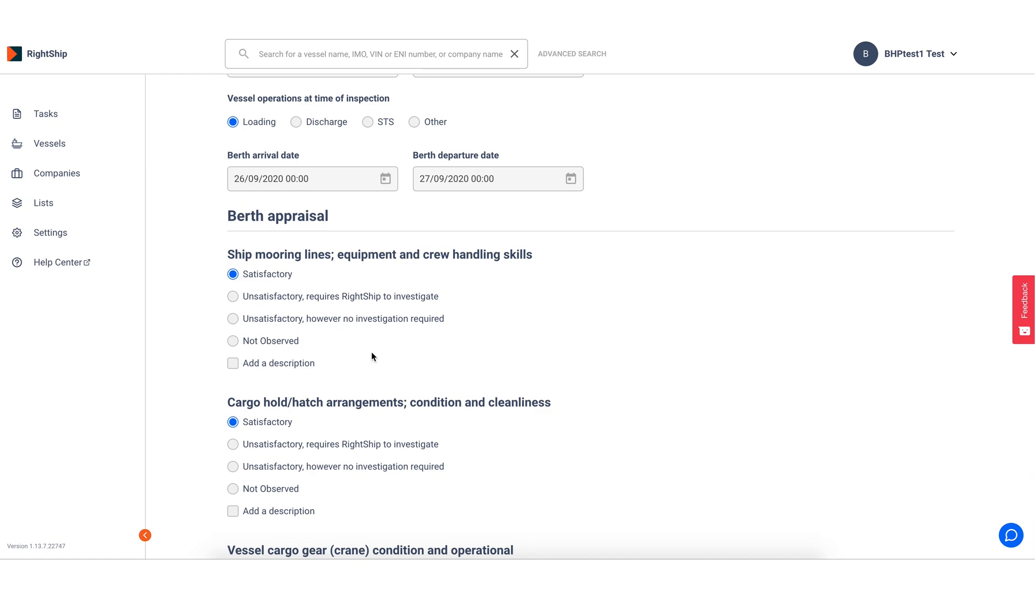
{"action": "left_click", "coordinate": [233, 296]}
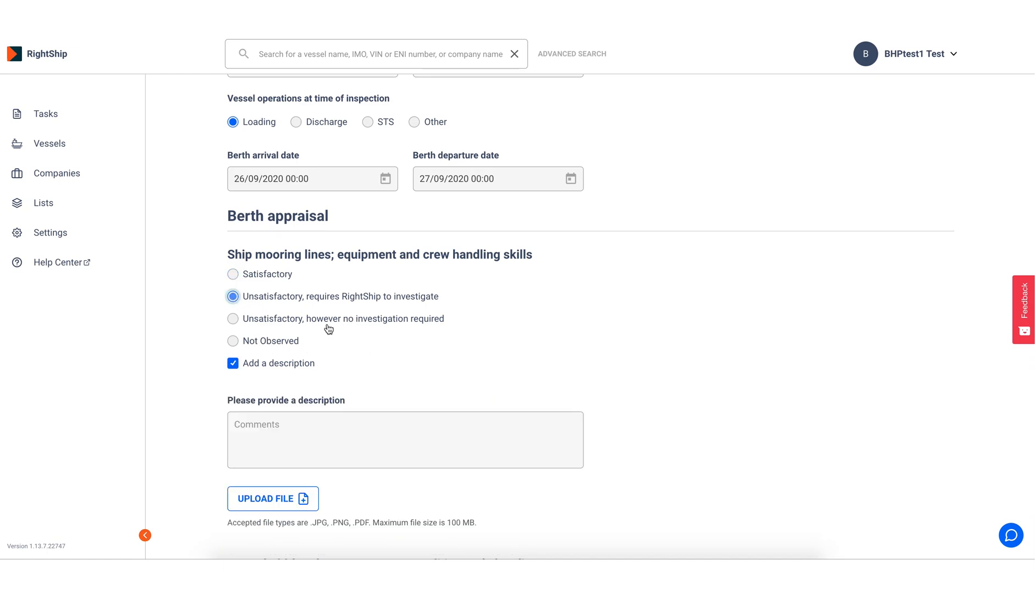
Enter "Example" as the description for the ship mooring lines, equipment and crew handling skills rating.
{"action": "left_click", "coordinate": [311, 425]}
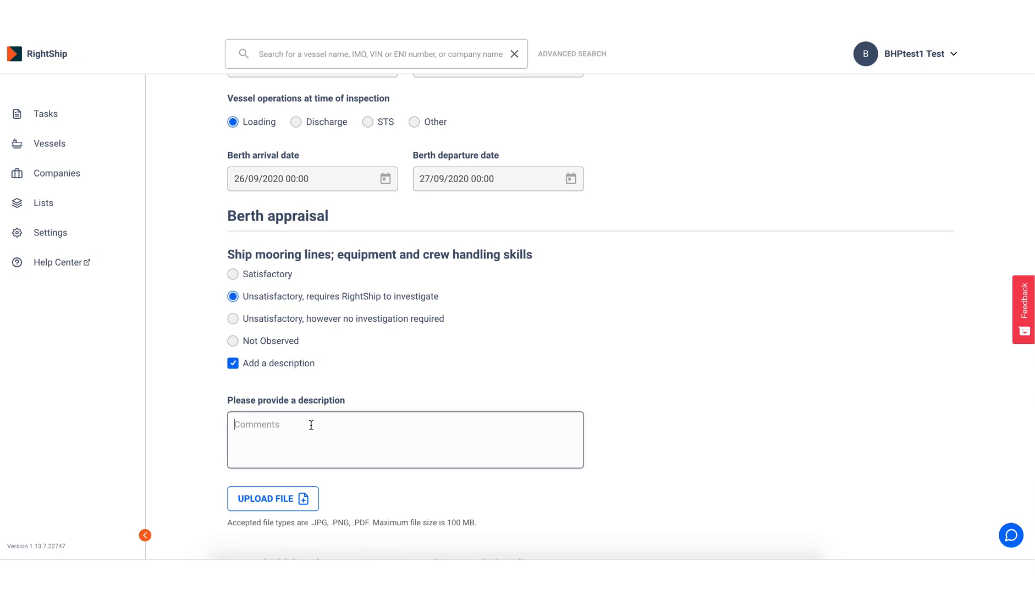
{"action": "type", "text": "Example"}
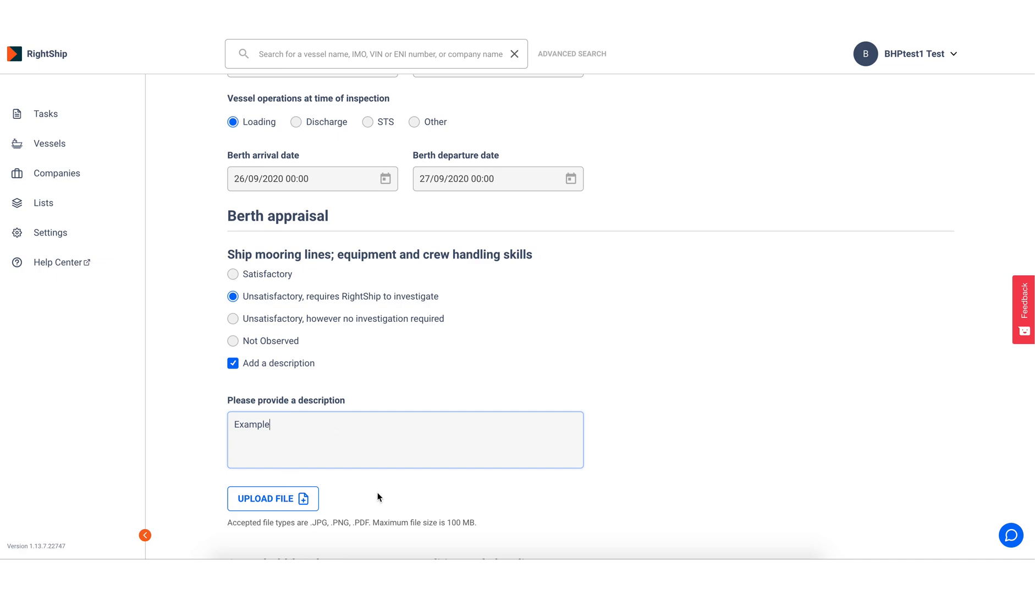
Submit the feedback report, leaving the remaining appraisal and incident questions at their default answers.
{"action": "scroll", "coordinate": [377, 492], "scroll_direction": "down", "scroll_amount": 3}
{"action": "scroll", "coordinate": [378, 497], "scroll_direction": "down", "scroll_amount": 3}
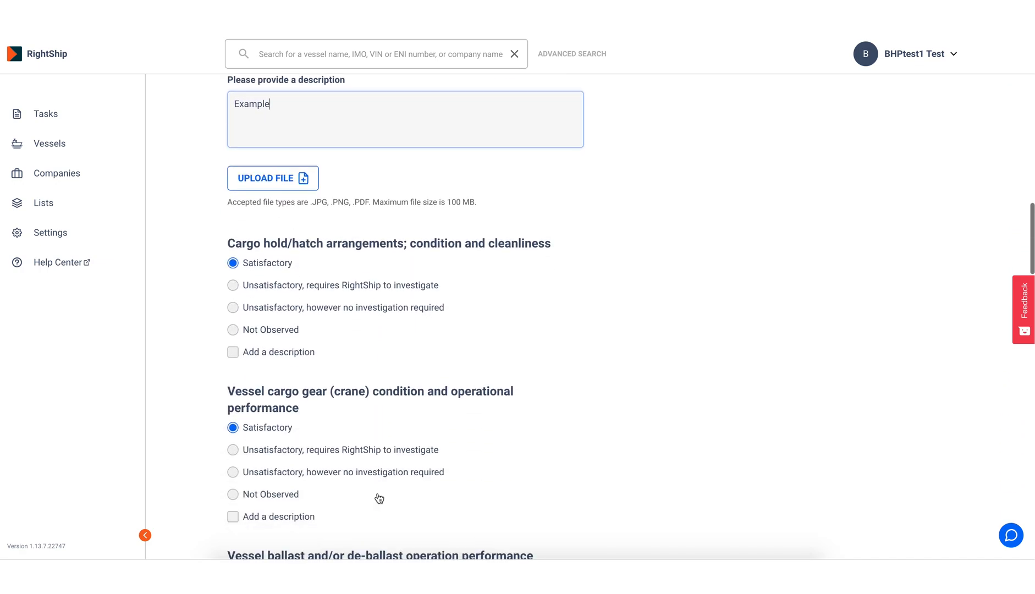
{"action": "scroll", "coordinate": [379, 498], "scroll_direction": "down", "scroll_amount": 3}
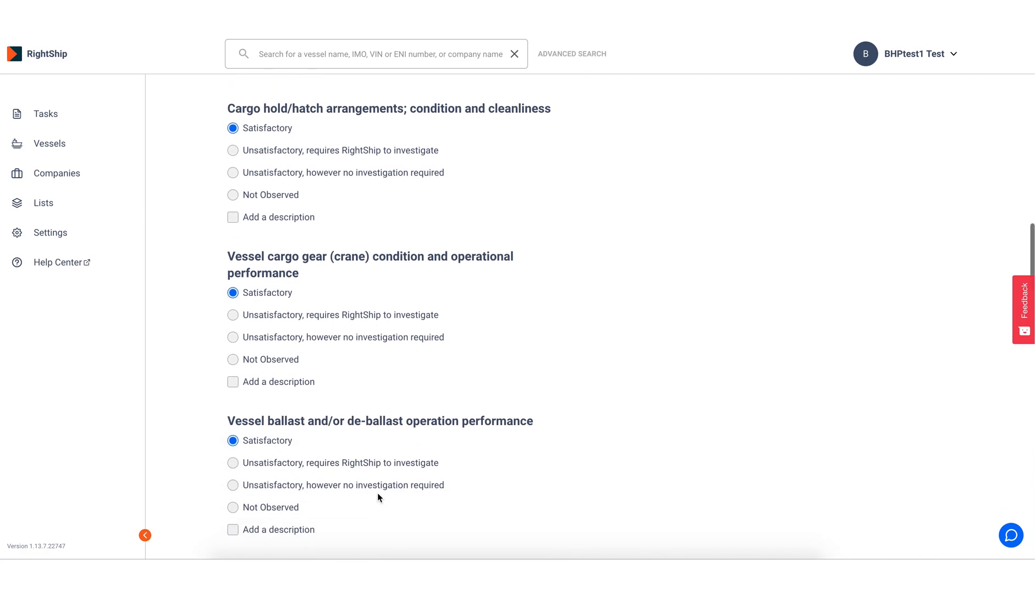
{"action": "scroll", "coordinate": [378, 498], "scroll_direction": "down", "scroll_amount": 2}
{"action": "scroll", "coordinate": [378, 496], "scroll_direction": "down", "scroll_amount": 10}
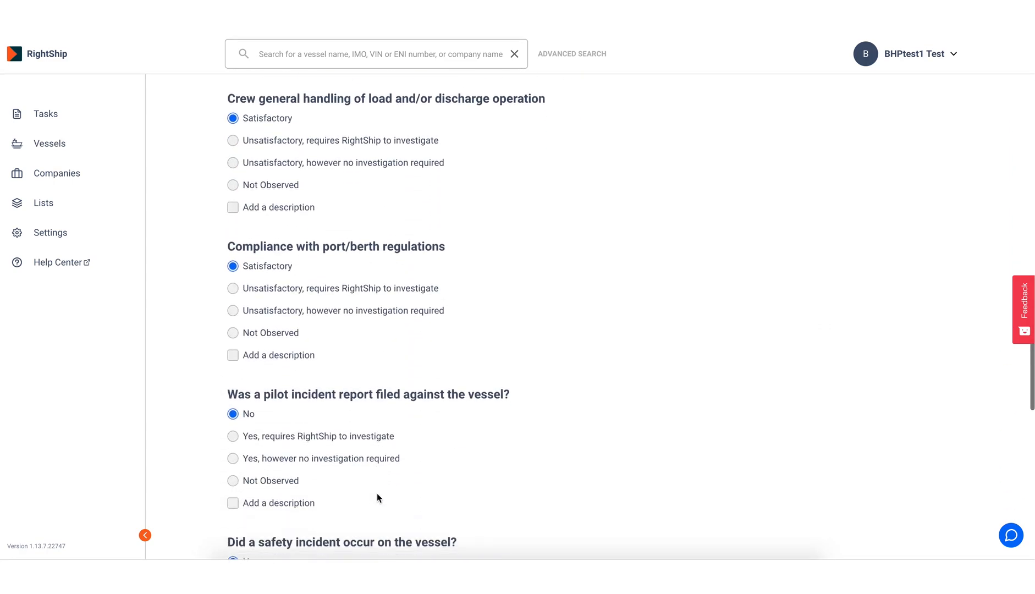
{"action": "scroll", "coordinate": [376, 496], "scroll_direction": "down", "scroll_amount": 3}
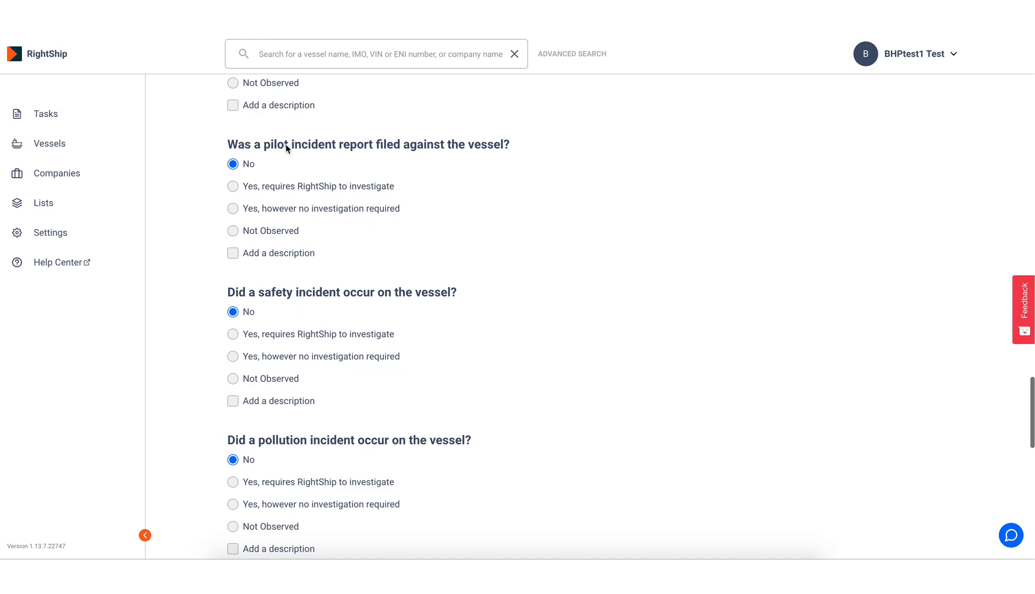
{"action": "scroll", "coordinate": [307, 146], "scroll_direction": "down", "scroll_amount": 1}
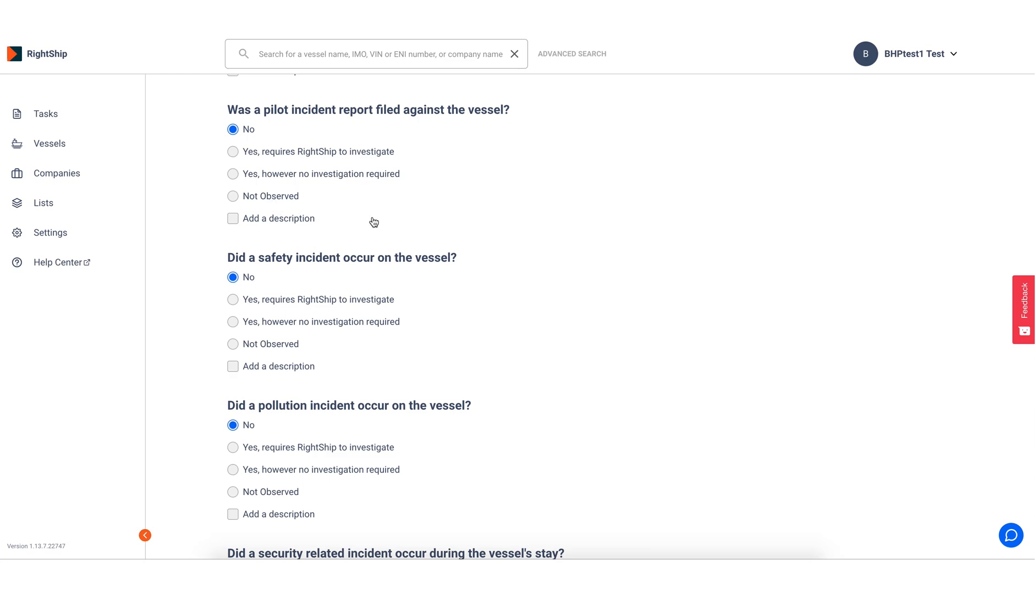
{"action": "scroll", "coordinate": [372, 221], "scroll_direction": "down", "scroll_amount": 12}
{"action": "left_click", "coordinate": [330, 520]}
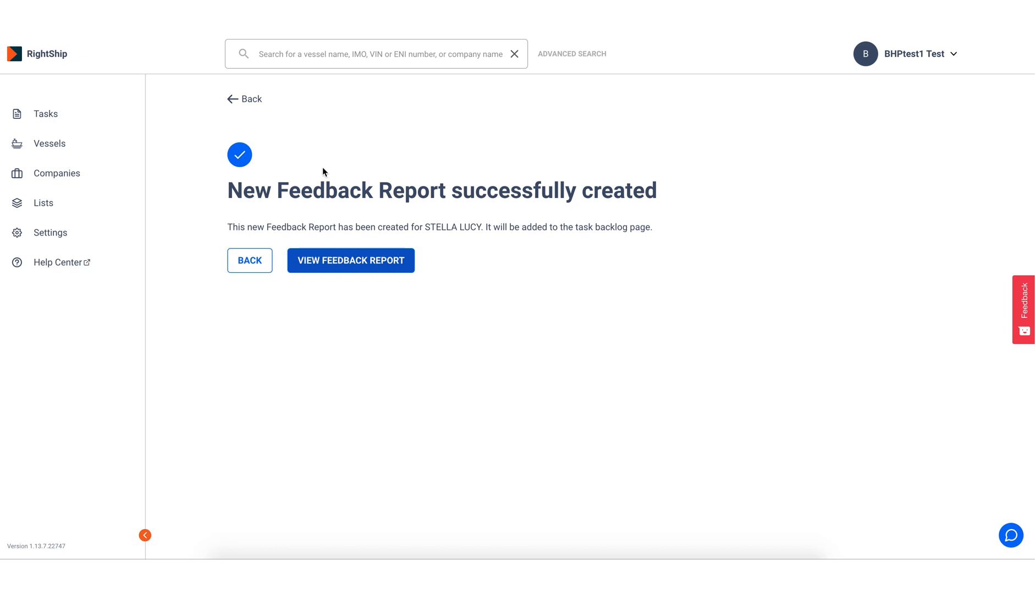
Open the newly created feedback report and review the submitted details in its overview.
{"action": "left_click", "coordinate": [342, 262]}
{"action": "scroll", "coordinate": [405, 297], "scroll_direction": "down", "scroll_amount": 2}
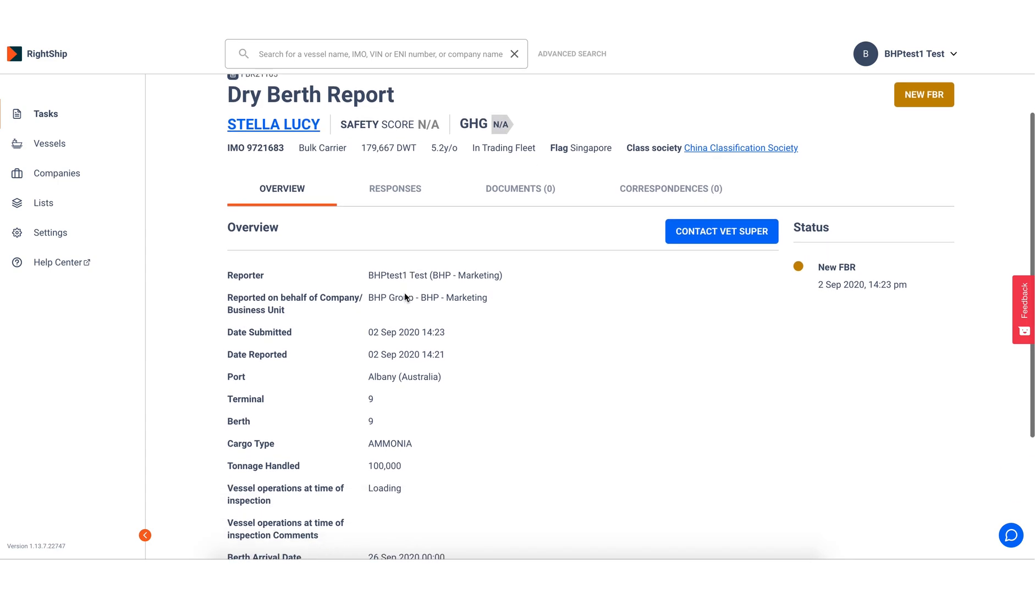
{"action": "scroll", "coordinate": [518, 347], "scroll_direction": "down", "scroll_amount": 1}
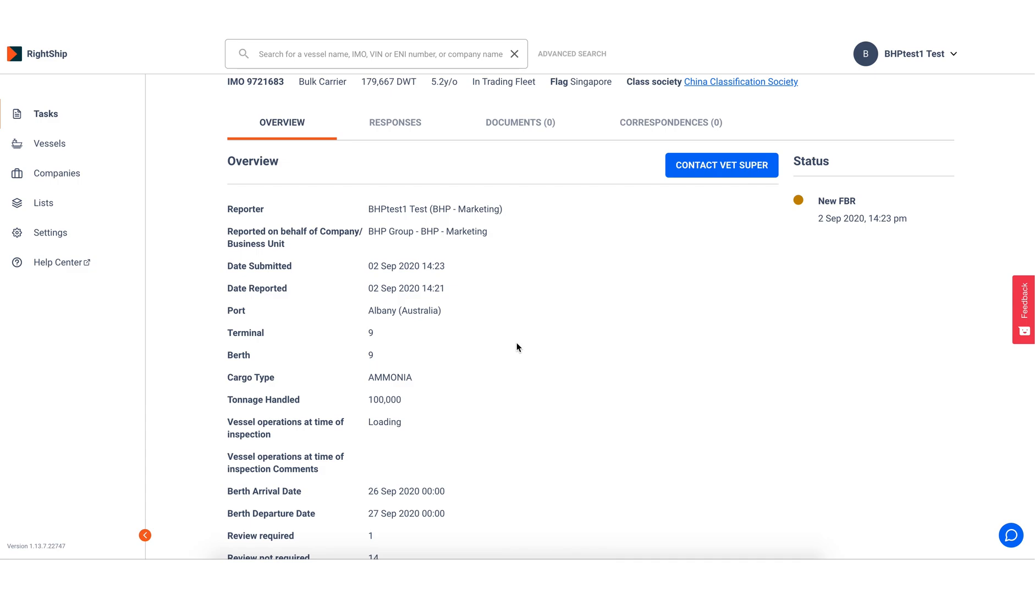
{"action": "scroll", "coordinate": [519, 341], "scroll_direction": "up", "scroll_amount": 2}
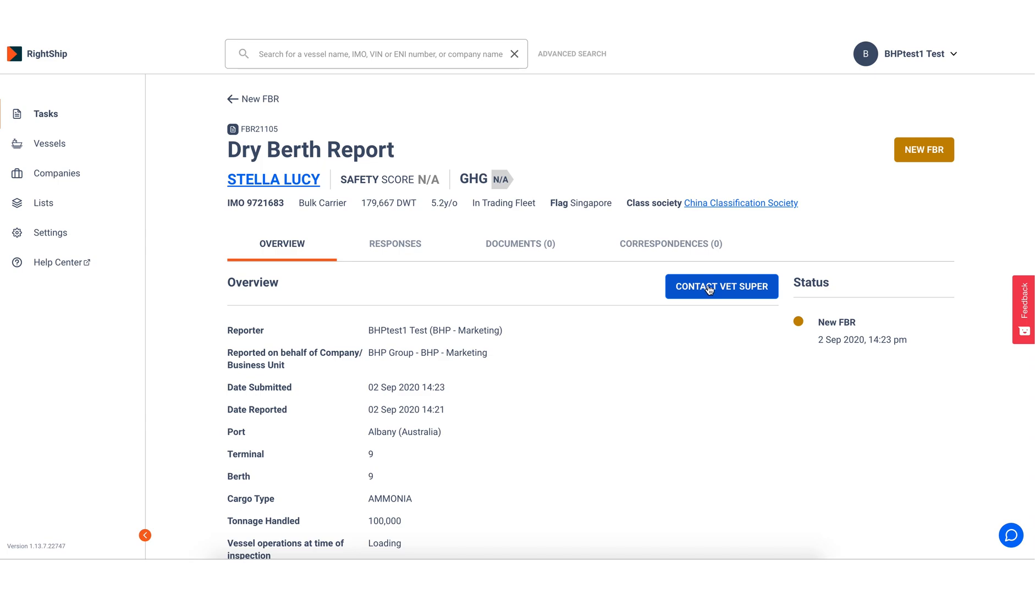
Review the report's responses and examine the details of the ship mooring lines, equipment and crew handling skills answer.
{"action": "left_click", "coordinate": [403, 244]}
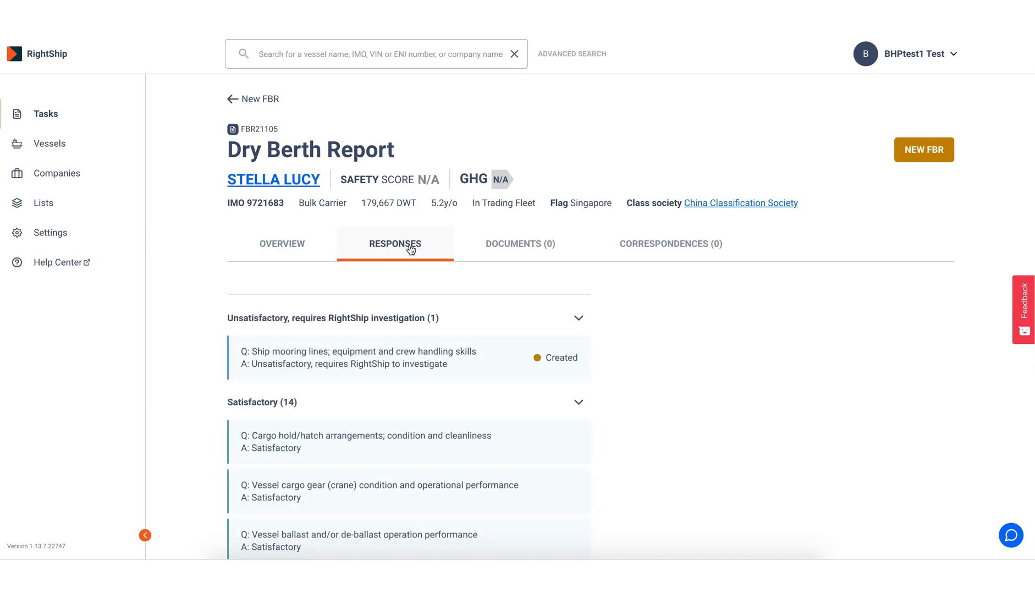
{"action": "scroll", "coordinate": [612, 289], "scroll_direction": "down", "scroll_amount": 1}
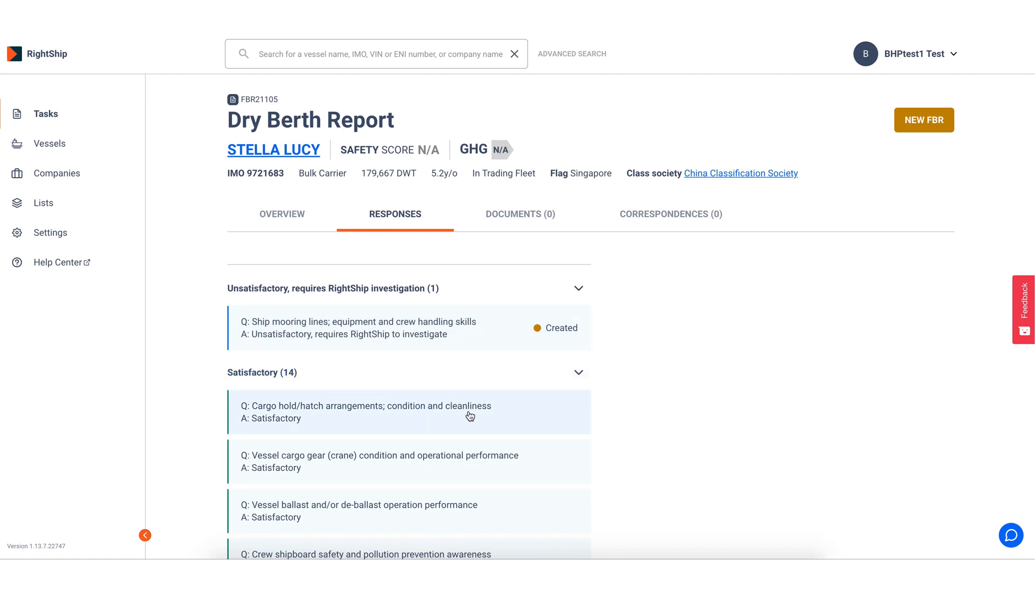
{"action": "left_click", "coordinate": [443, 333]}
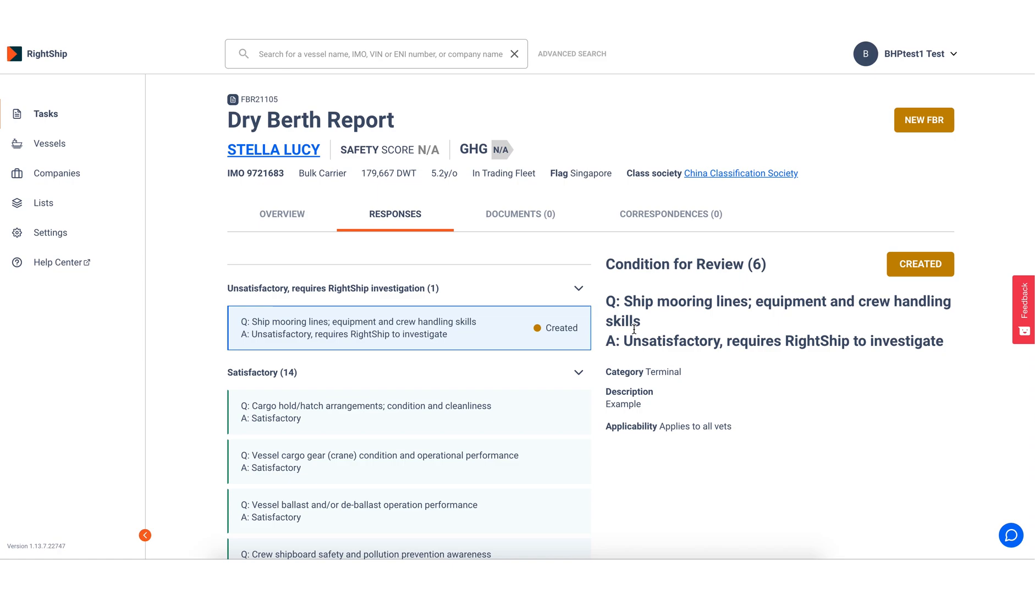
{"action": "scroll", "coordinate": [622, 323], "scroll_direction": "up", "scroll_amount": 1}
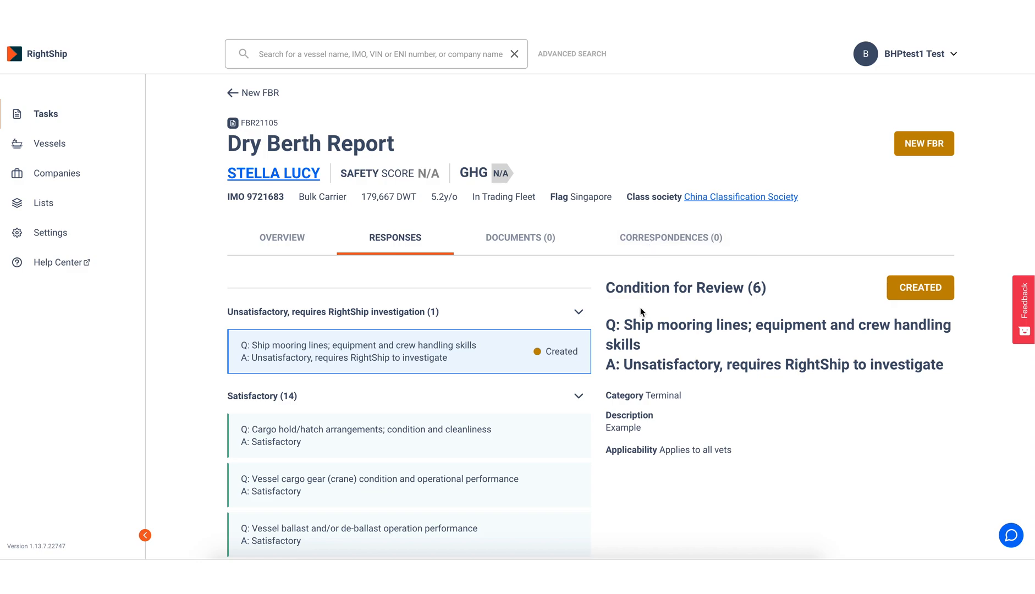
{"action": "scroll", "coordinate": [640, 312], "scroll_direction": "up", "scroll_amount": 1}
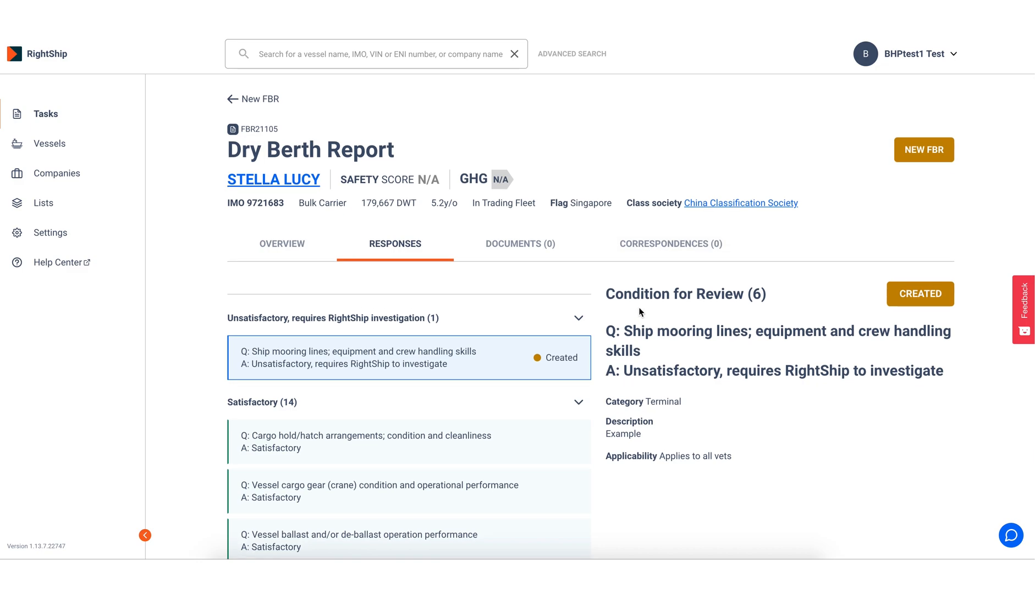